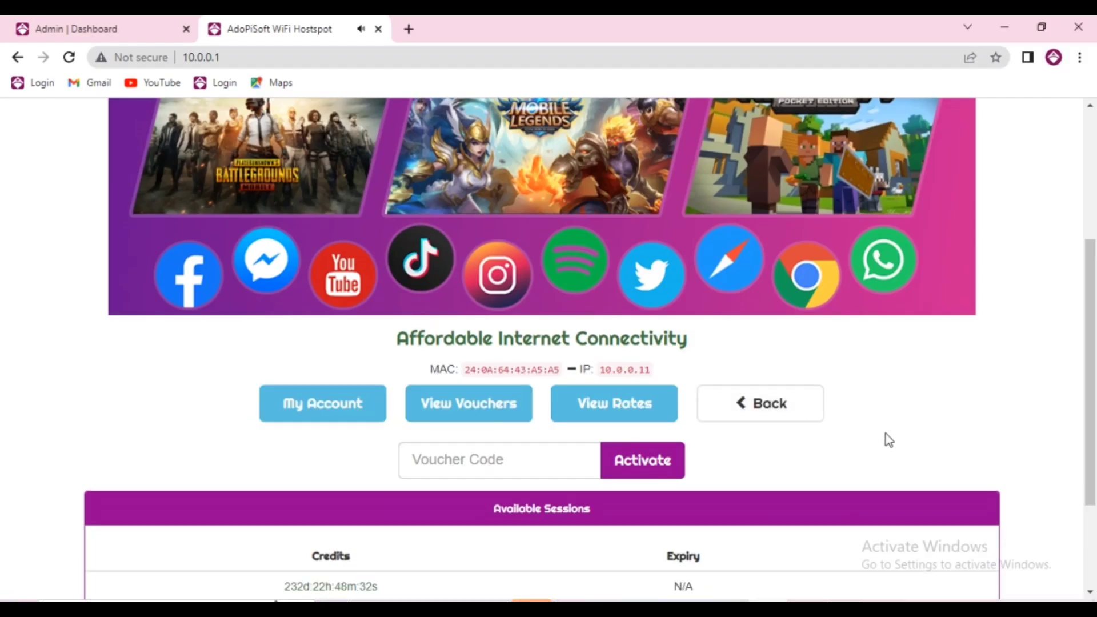
Return the portal to its main buttons and load the theme backup's Google Drive link in a new tab
left_click(793, 424)
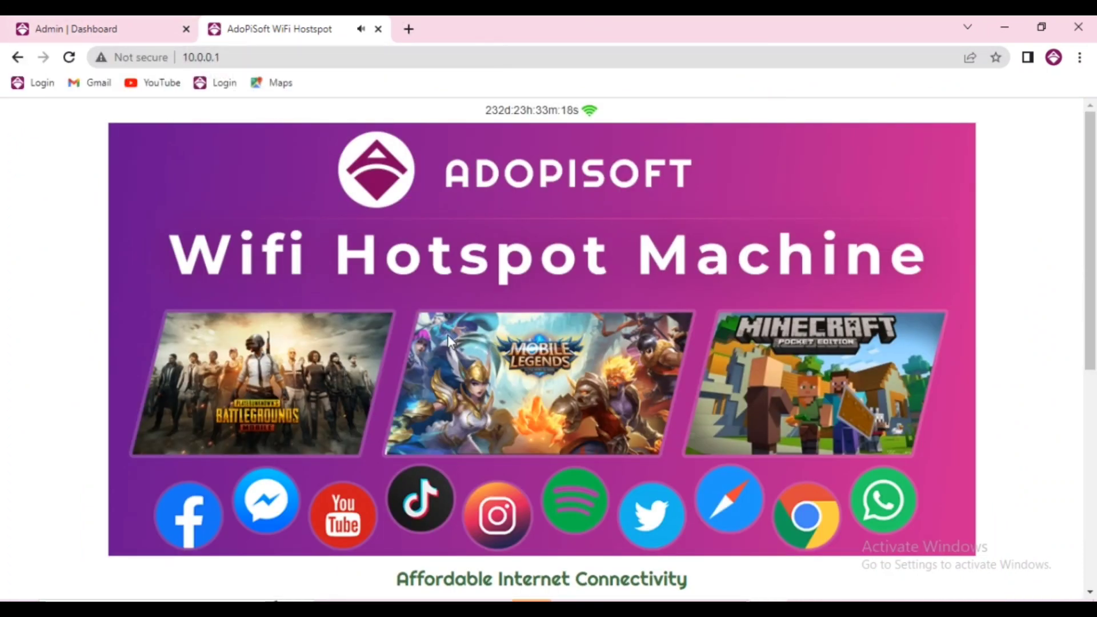
key("ctrl+t")
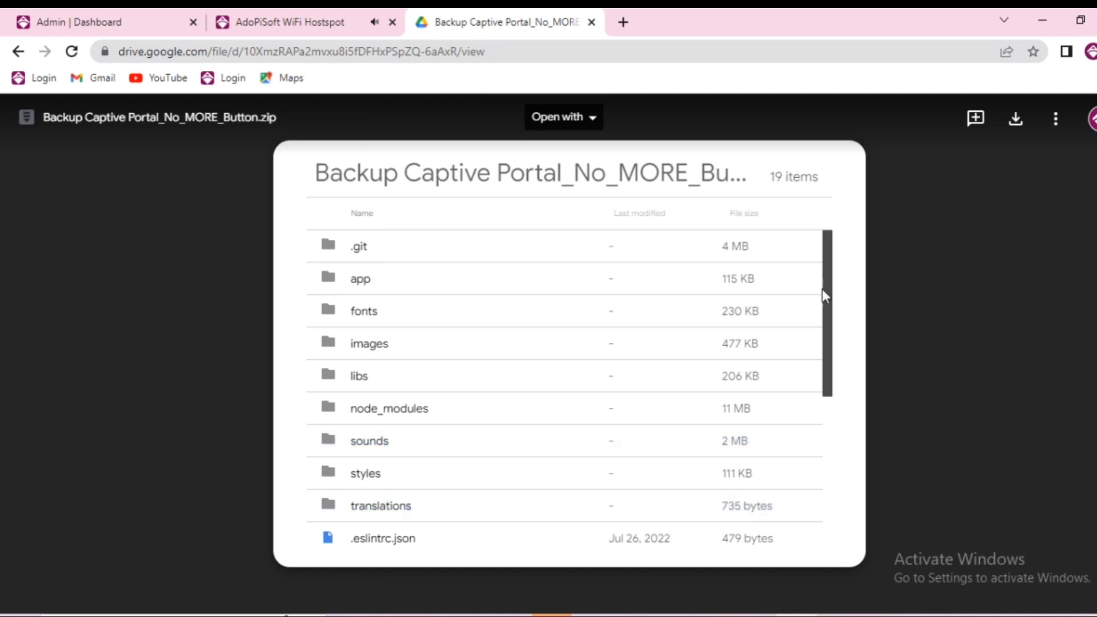
Download the 9.9 MB Backup Captive Portal_No_MORE_Button.zip from Drive, view its contents, then go back to the hotspot tab
left_click(1015, 121)
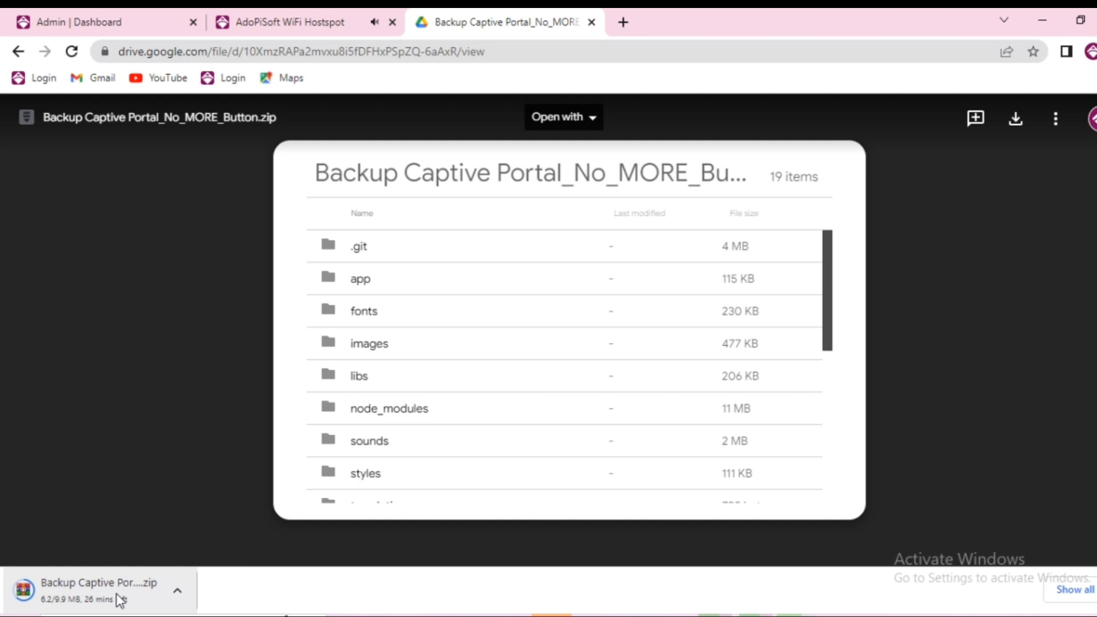
left_click(135, 588)
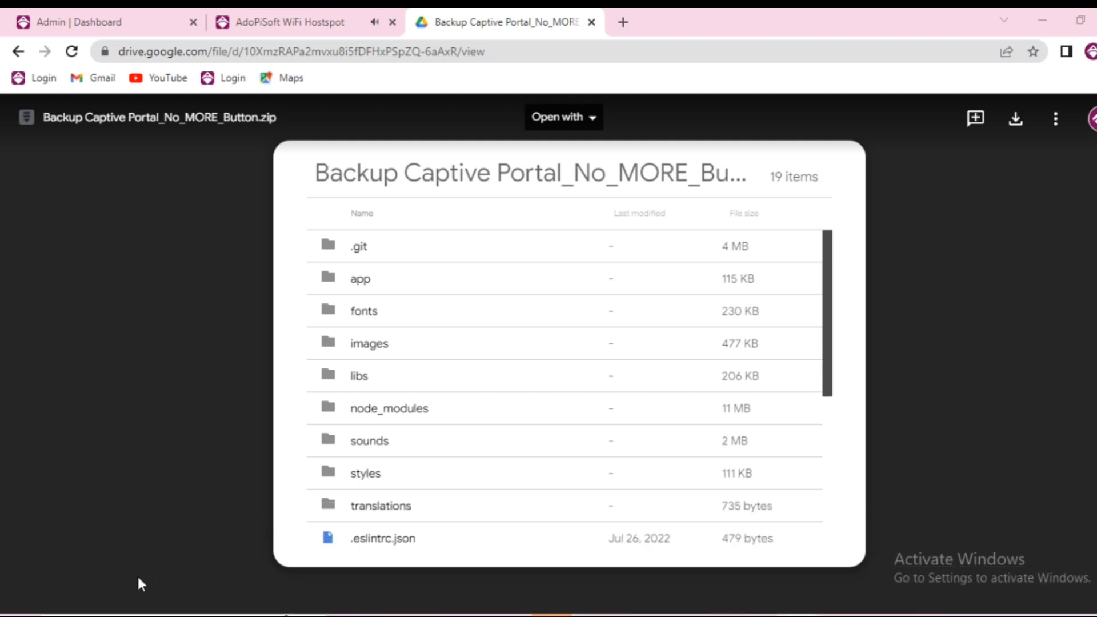
left_click(821, 64)
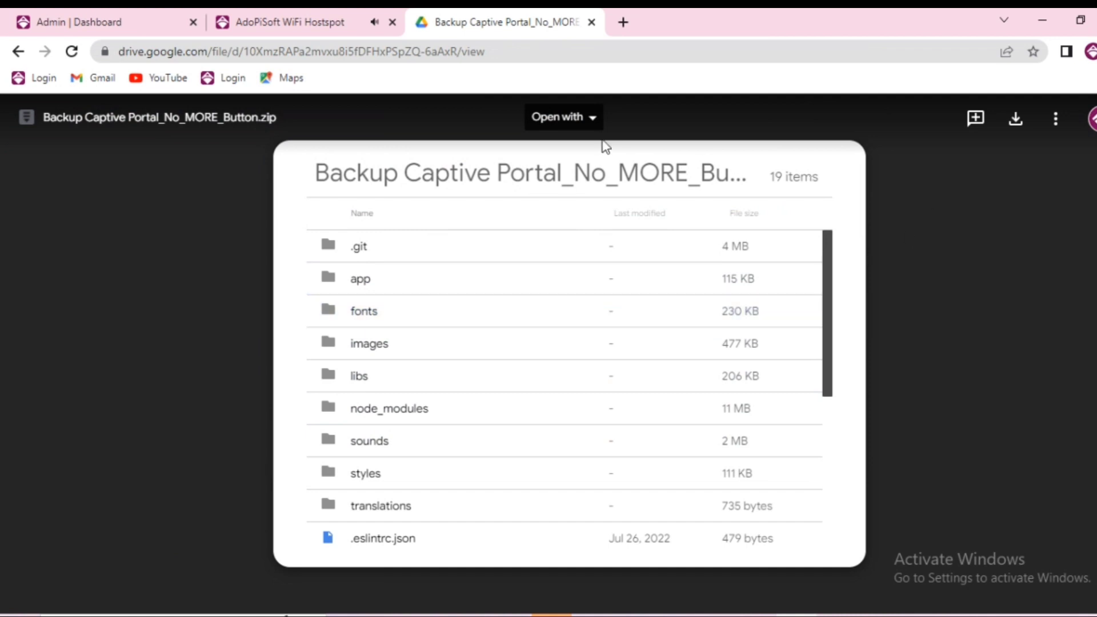
left_click(294, 27)
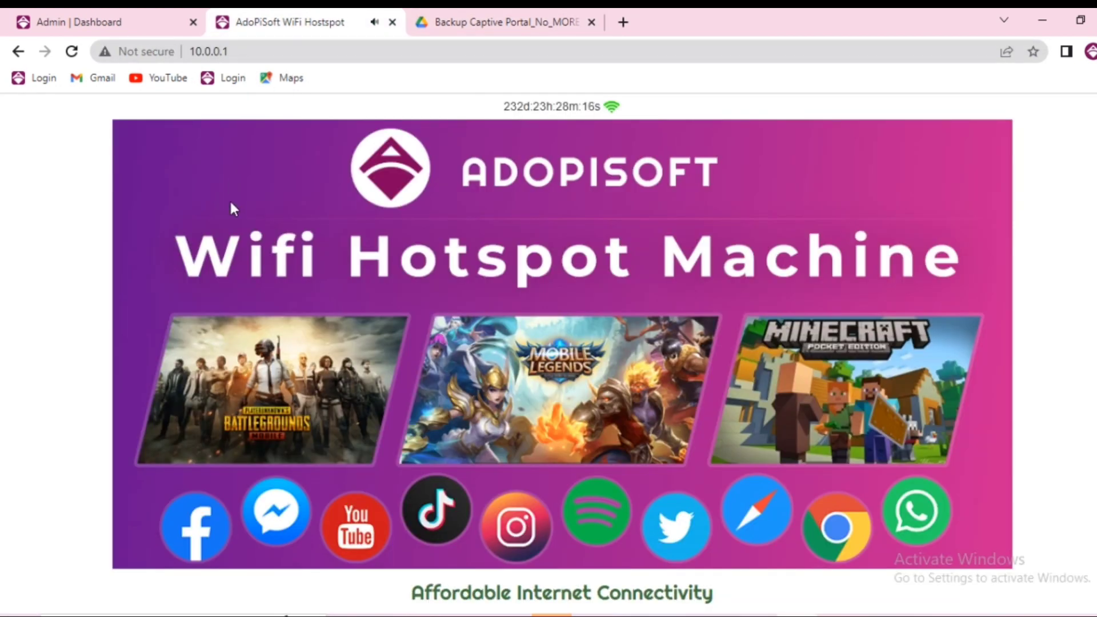
In the admin dashboard, open Theme > Captive Portal and show its Variants tab
left_click(110, 30)
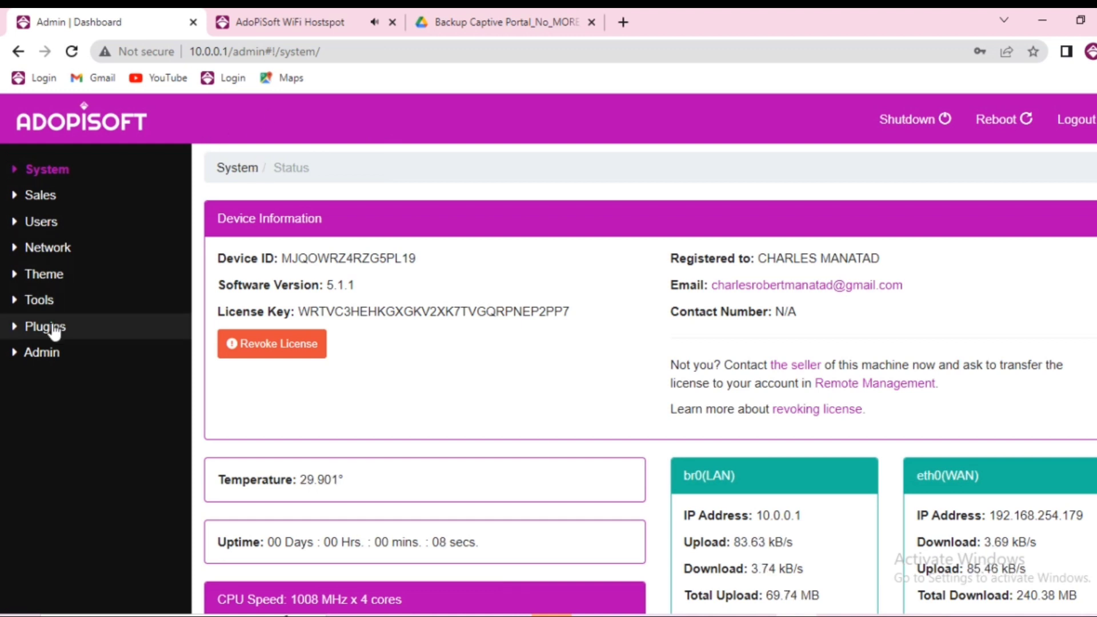
left_click(54, 278)
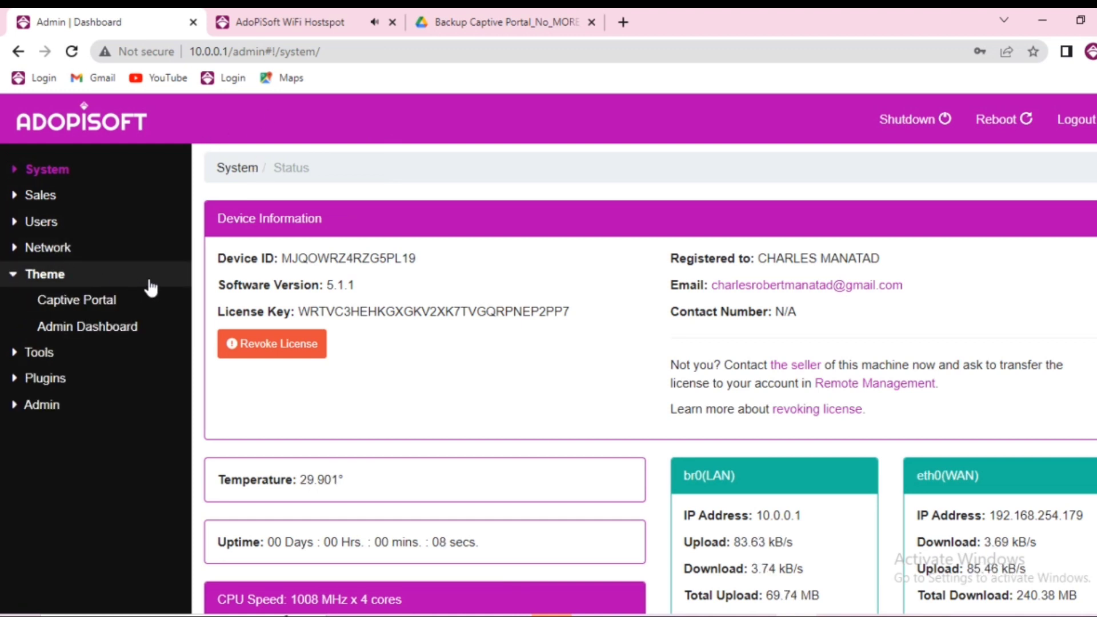
left_click(111, 303)
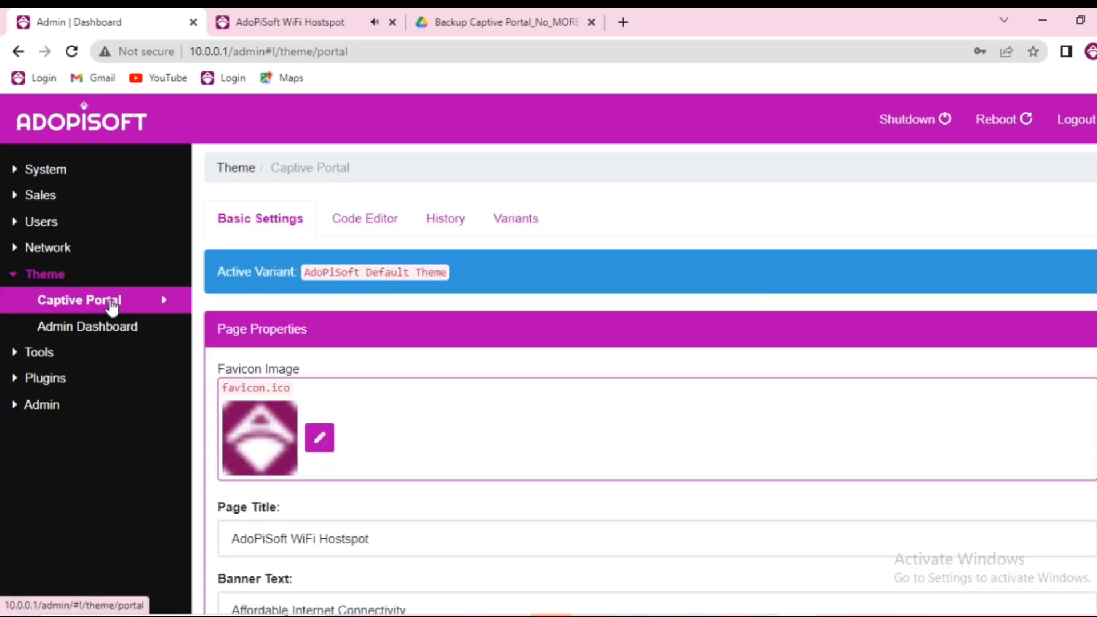
left_click(517, 225)
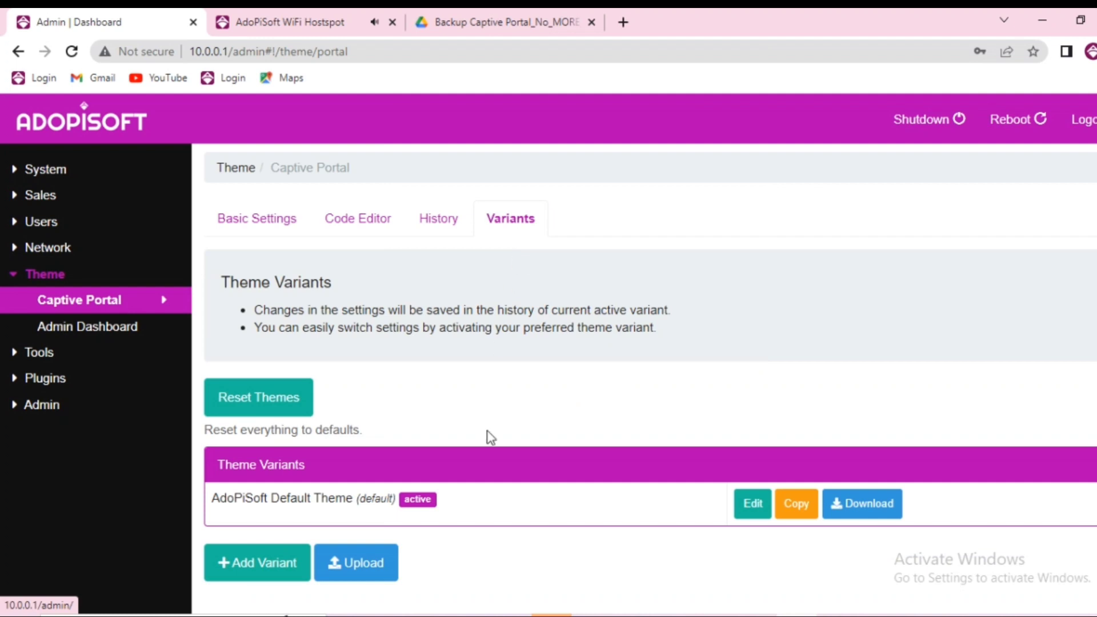
Upload Backup Captive Portal_No_MORE_Button.zip from Downloads as a new captive portal theme variant
left_click(369, 577)
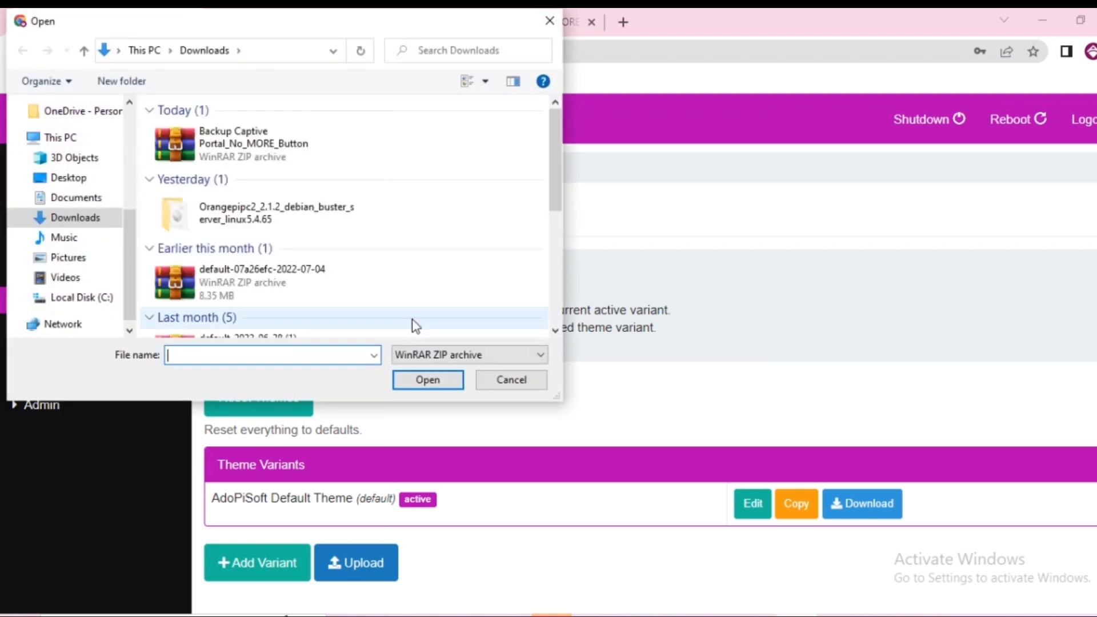
left_click(64, 220)
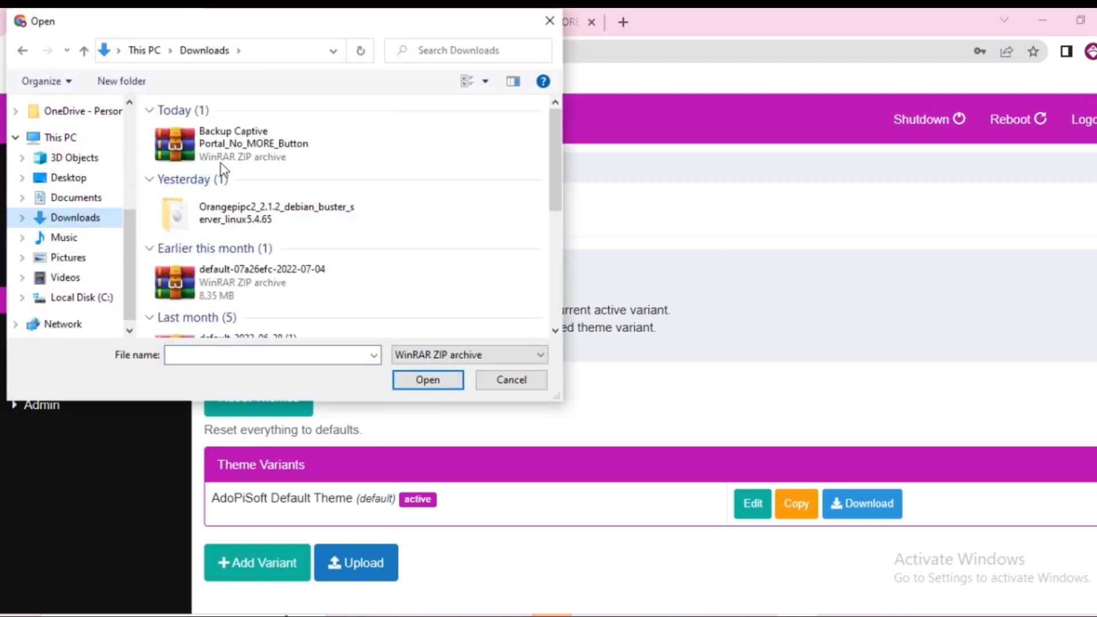
double_click(258, 149)
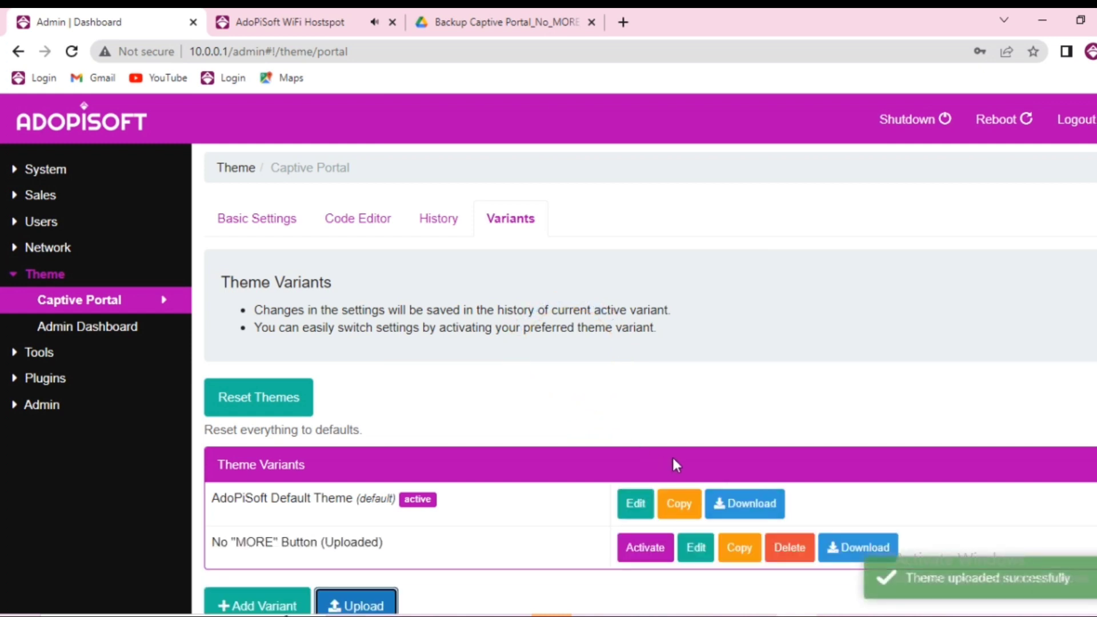
Activate the No "MORE" Button (Uploaded) variant and switch to the WiFi Hotspot portal page
left_click(645, 550)
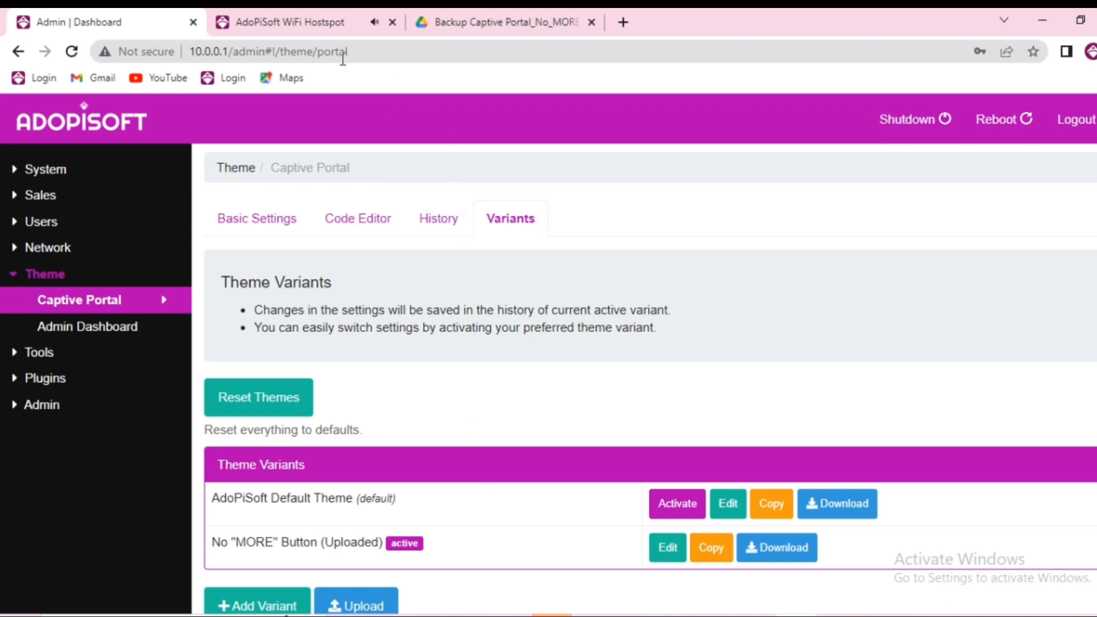
left_click(314, 22)
Reload 10.0.0.1, dismiss the announcement, and check View Rates under the new theme before returning
scroll(501, 213, "down", 5)
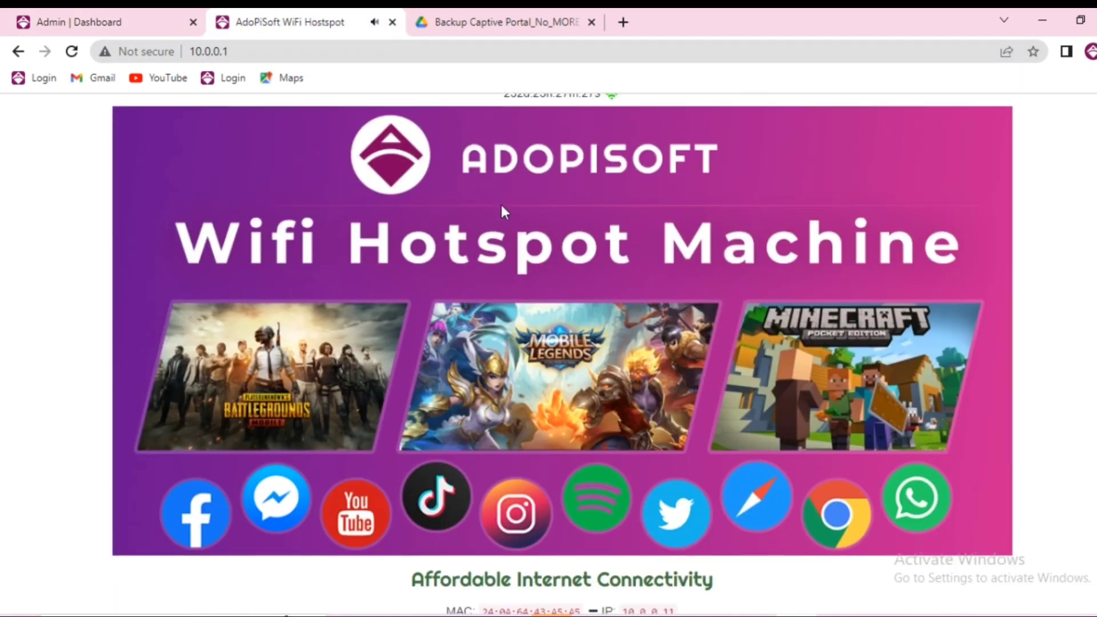
scroll(771, 331, "up", 5)
left_click(292, 51)
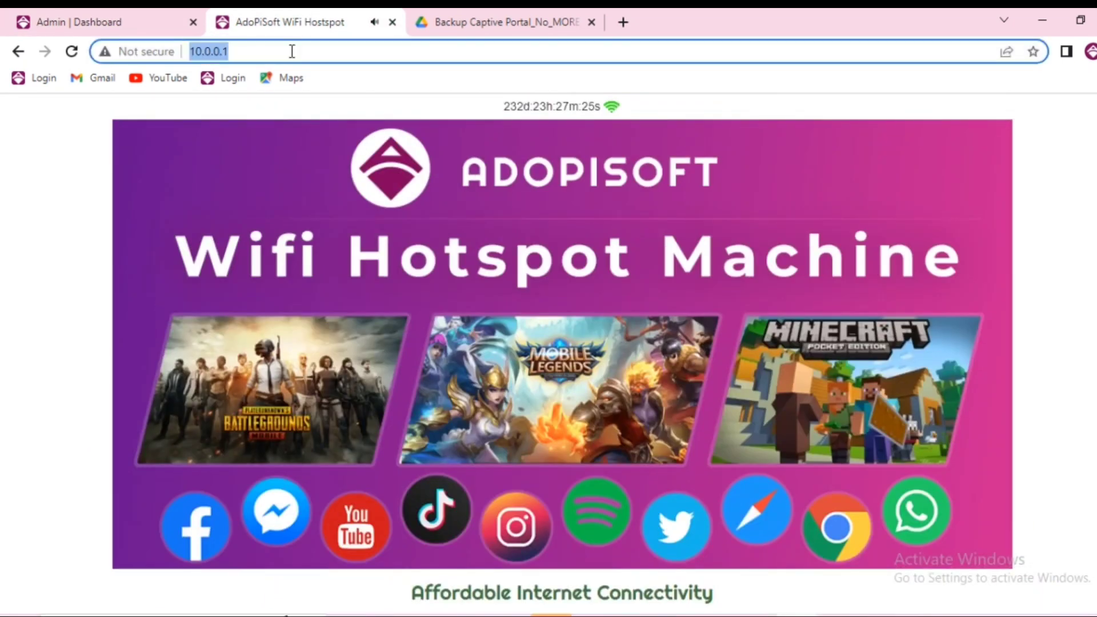
key("Return")
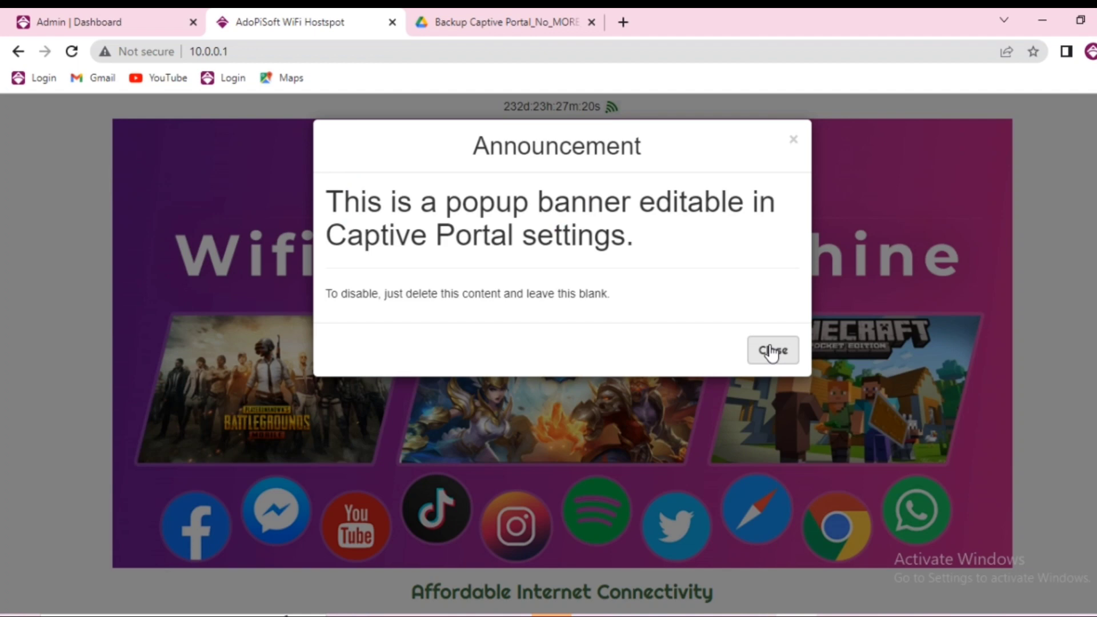
left_click(772, 350)
scroll(874, 385, "down", 5)
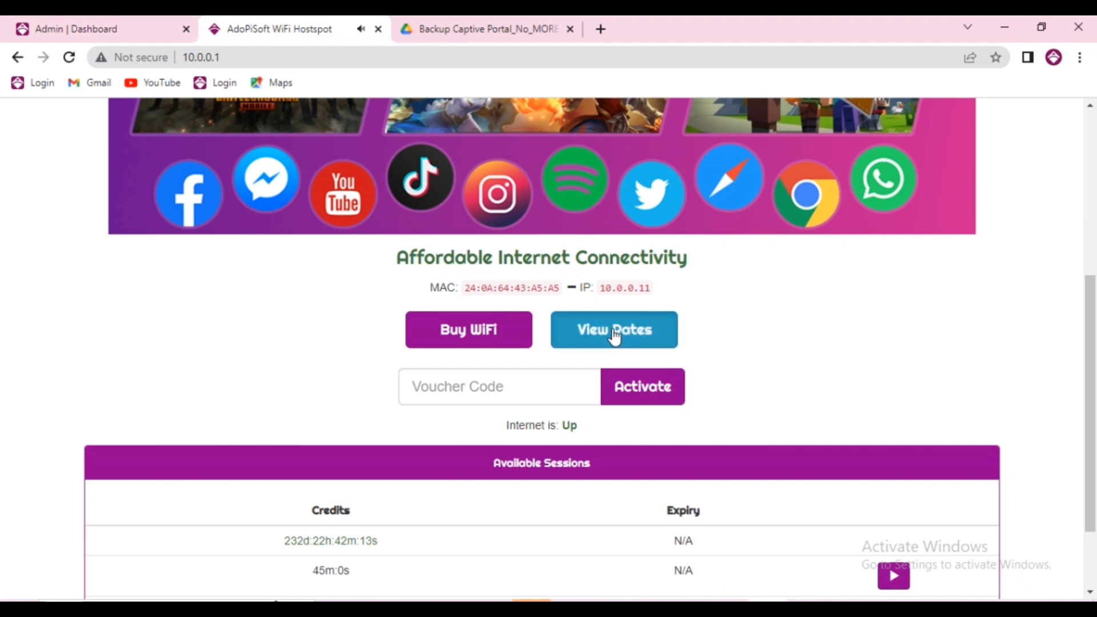
left_click(612, 335)
left_click(568, 342)
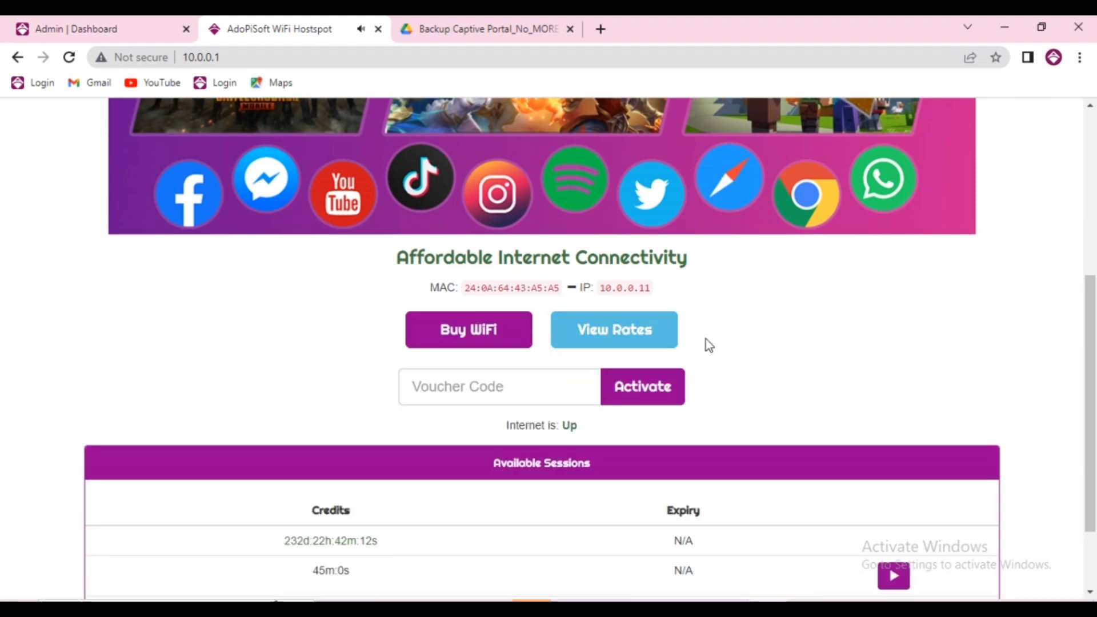
In Basic Settings, check Show Buy Voucher Button and Show Buy E-Load Button, then save
left_click(99, 17)
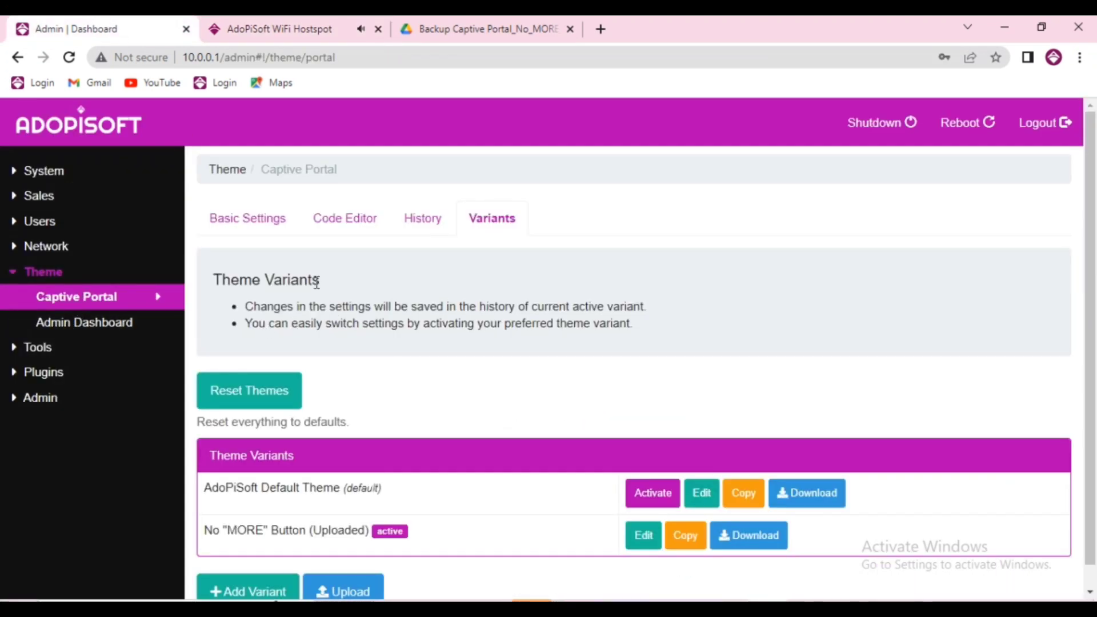
left_click(263, 220)
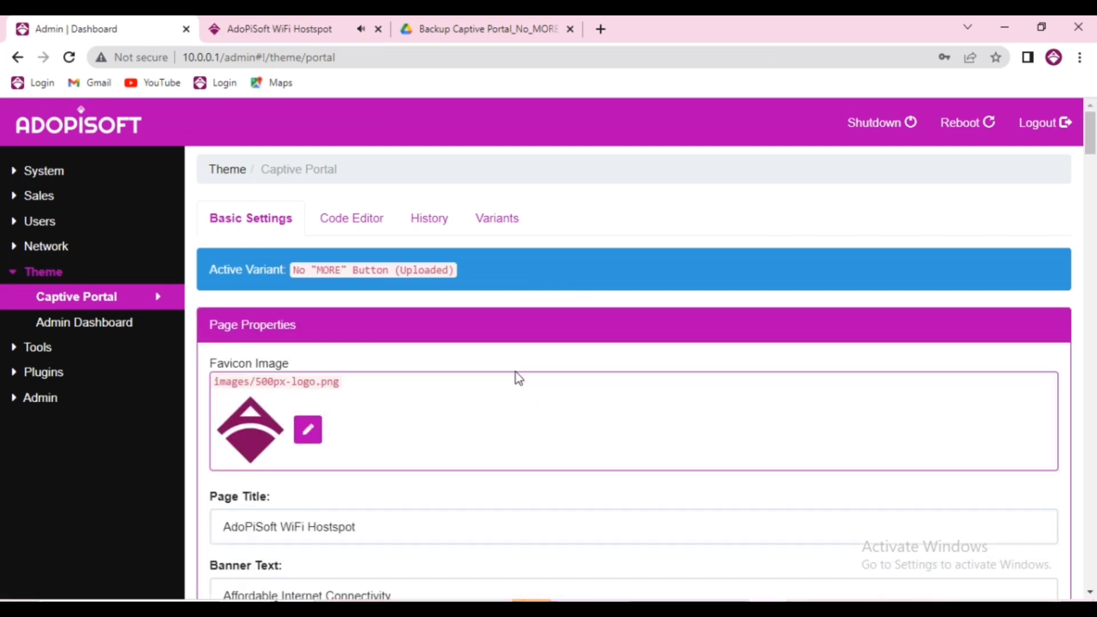
scroll(515, 372, "down", 18)
scroll(426, 374, "up", 2)
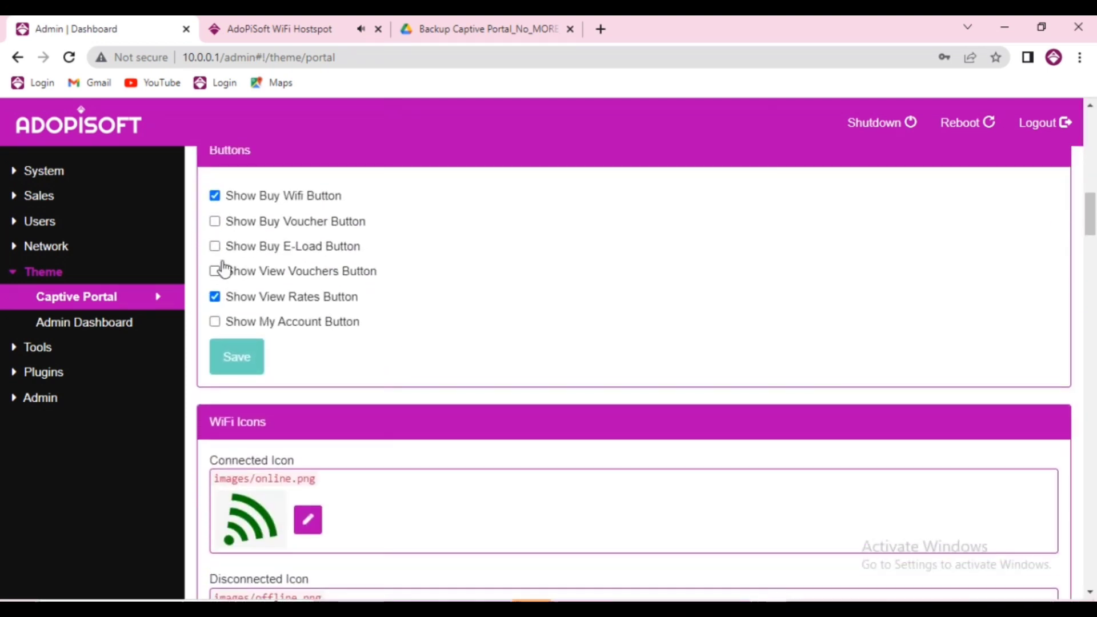
left_click(215, 221)
left_click(215, 247)
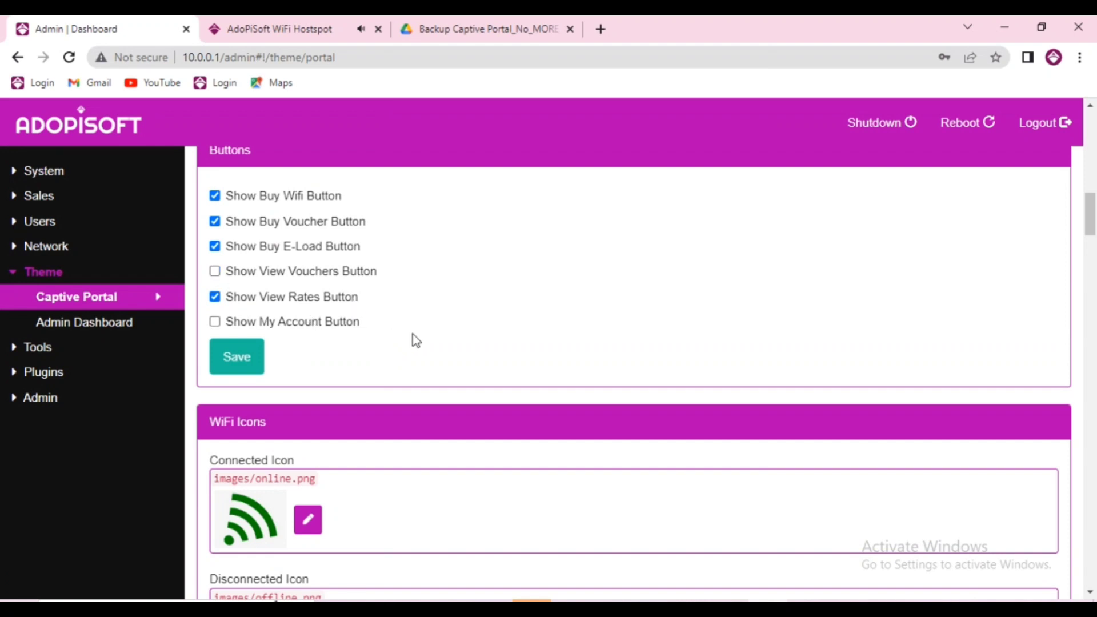
left_click(263, 361)
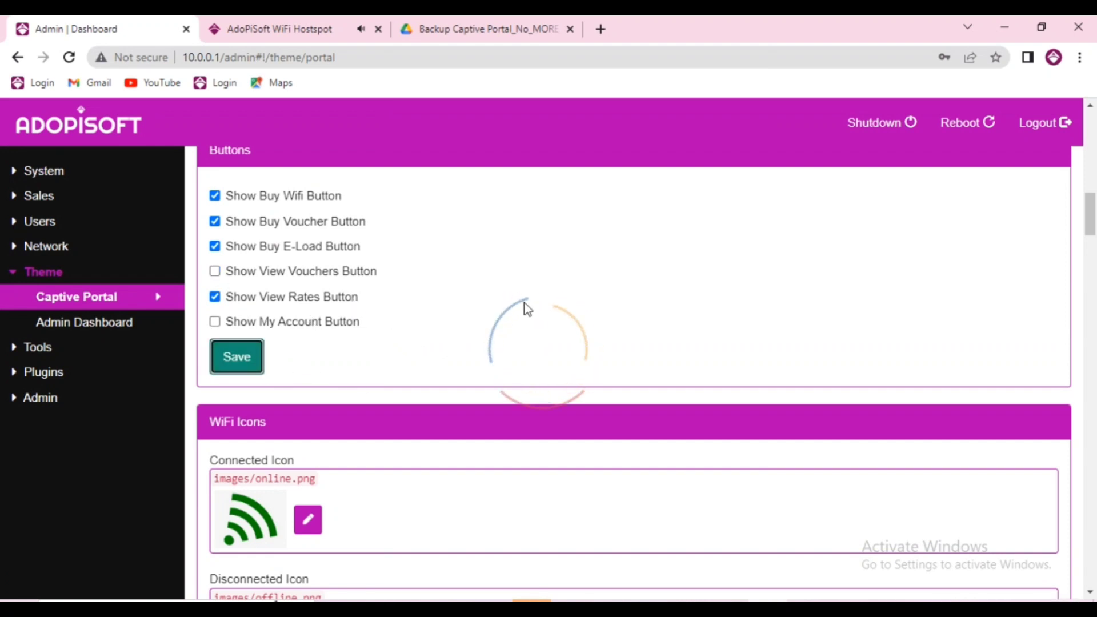
Reload 10.0.0.1 to verify Buy WiFi, Buy eLoad, Buy Voucher and View Rates appear
left_click(348, 30)
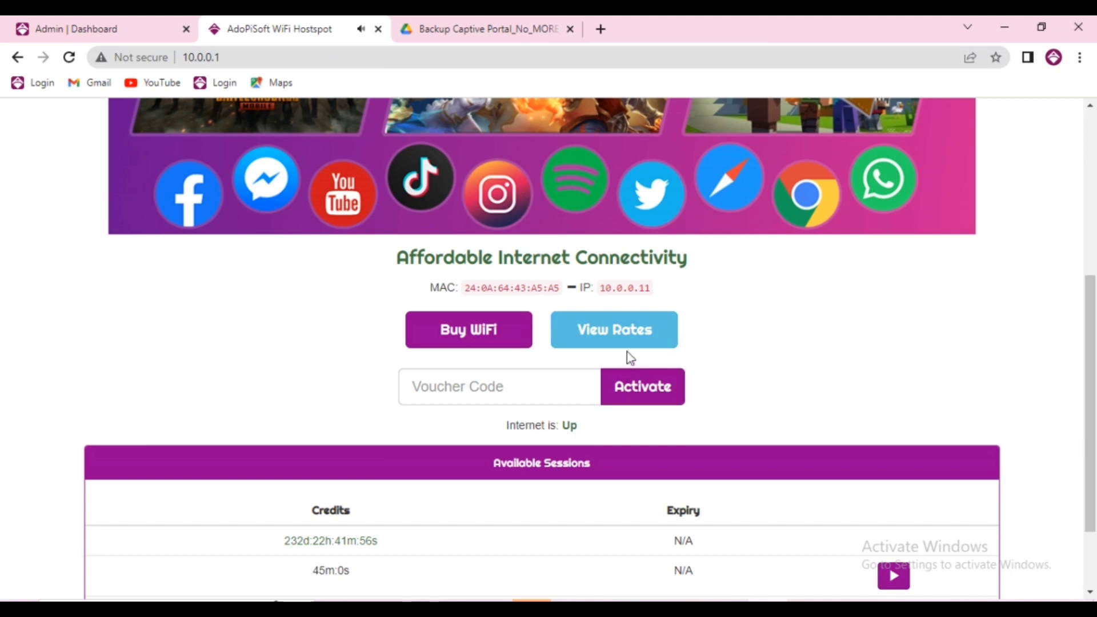
left_click(480, 58)
key("Return")
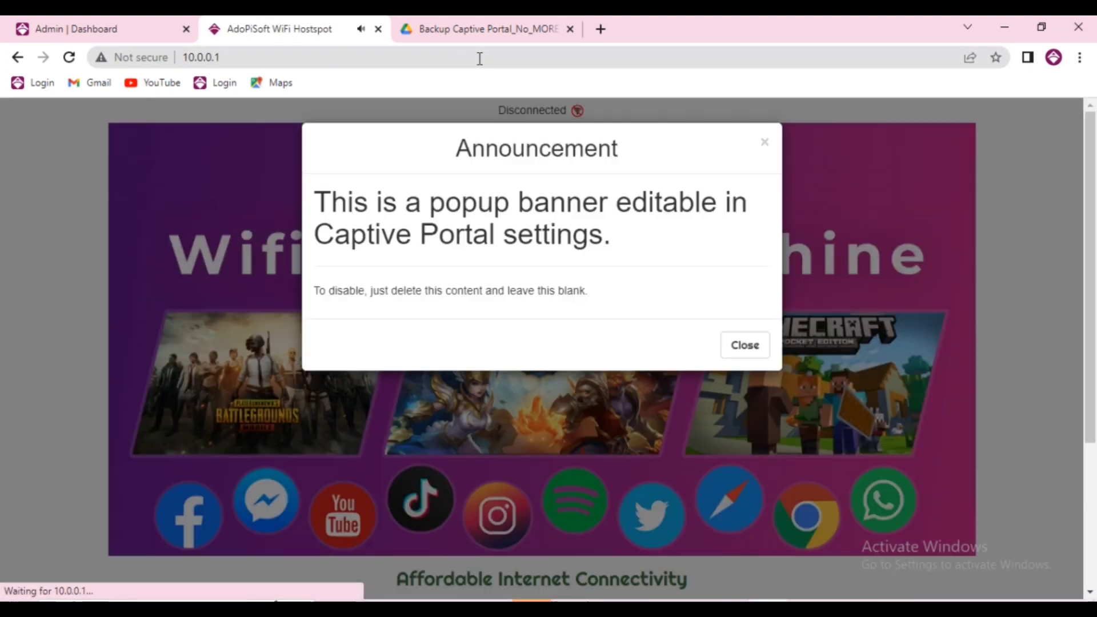
left_click(726, 351)
scroll(596, 338, "down", 3)
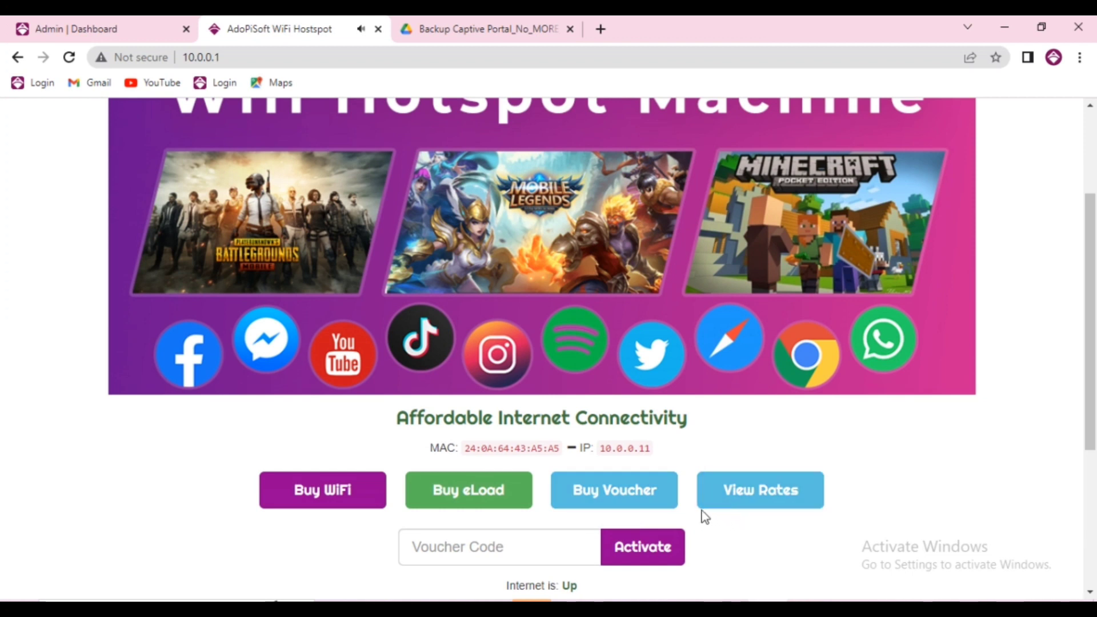
scroll(748, 514, "down", 3)
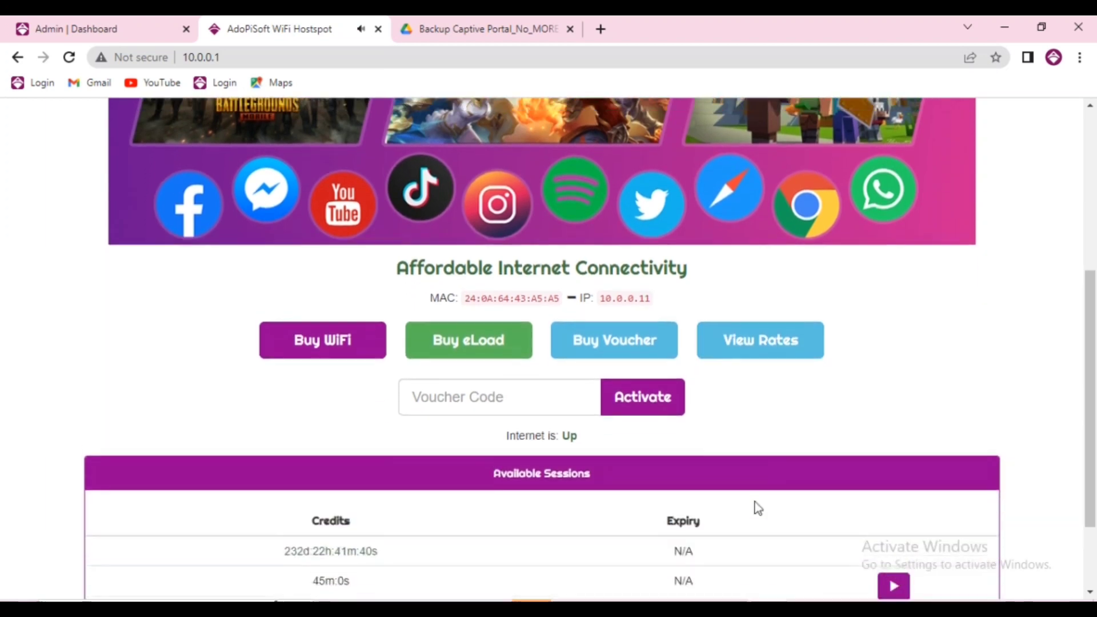
scroll(754, 506, "up", 5)
scroll(743, 480, "down", 3)
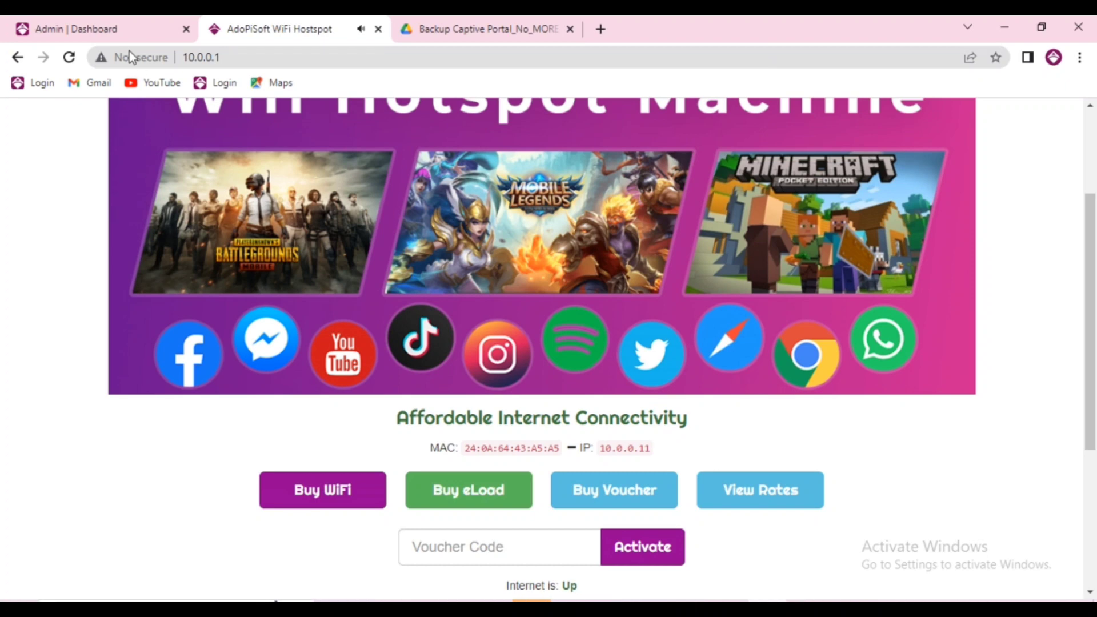
left_click(113, 23)
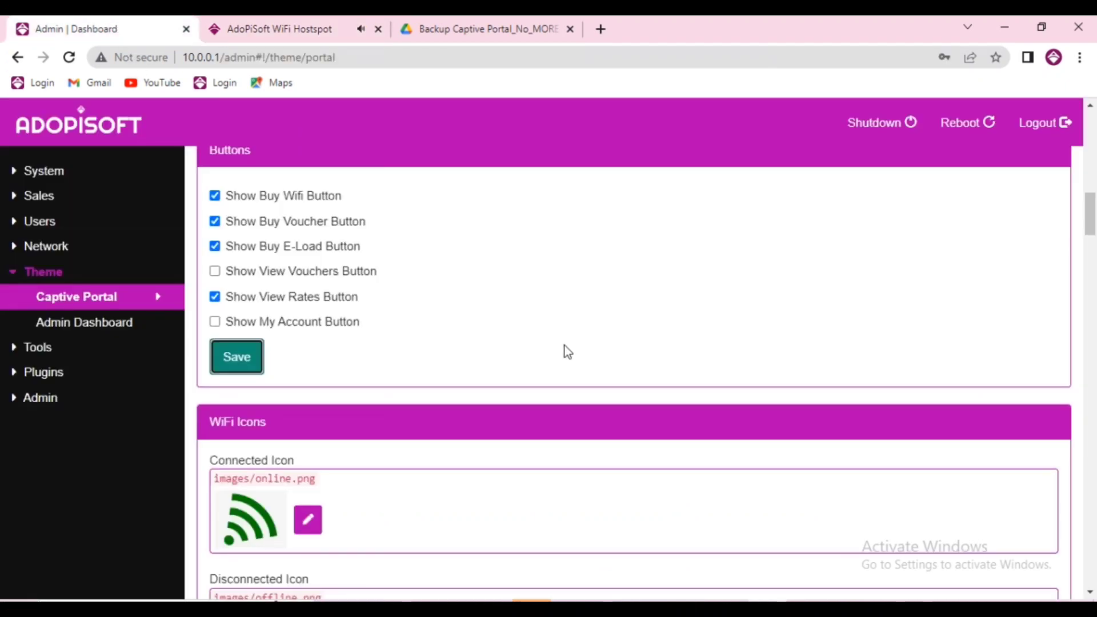
Activate the AdoPiSoft Default Theme row in the Variants list
scroll(563, 349, "up", 15)
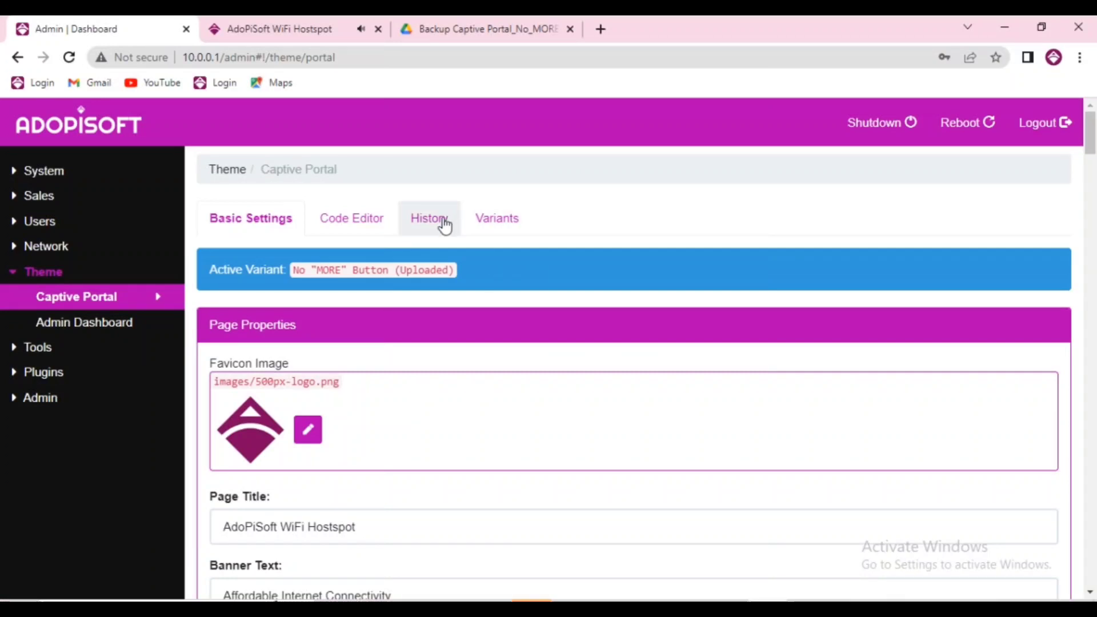
left_click(502, 229)
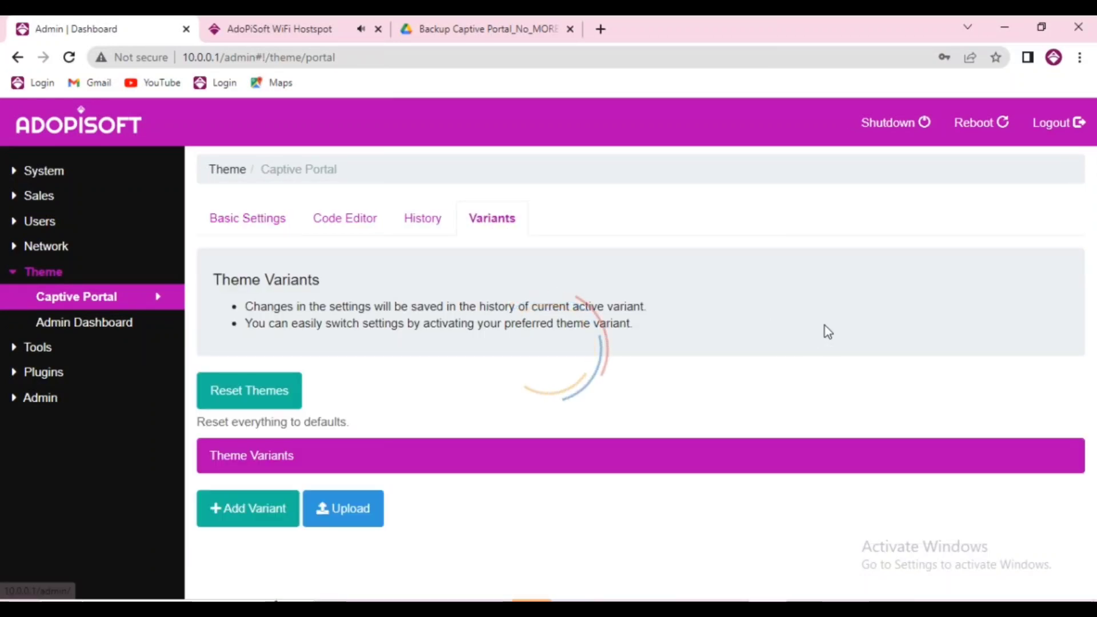
scroll(811, 354, "down", 1)
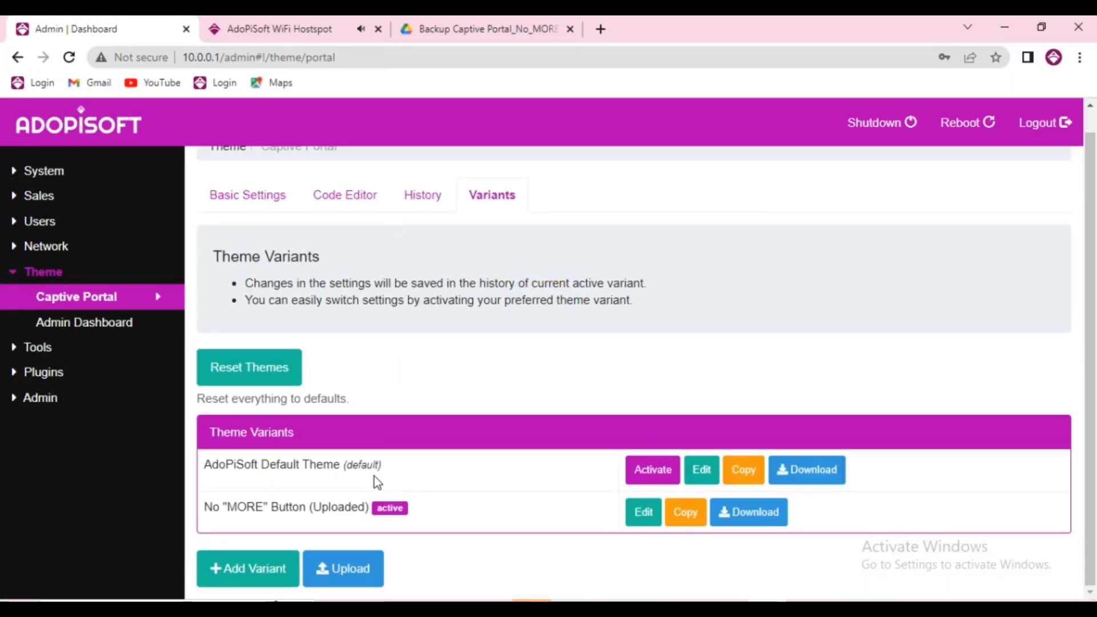
left_click(653, 470)
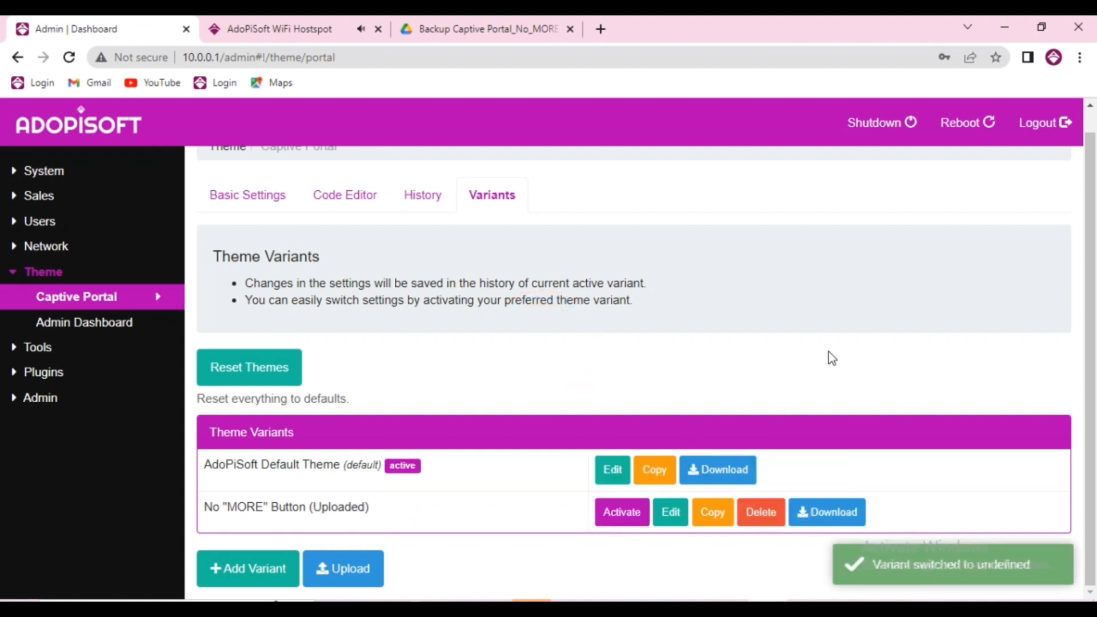
Reload 10.0.0.1, dismiss the announcement, open More and go back, then return to the admin Variants page
key("ctrl+Tab")
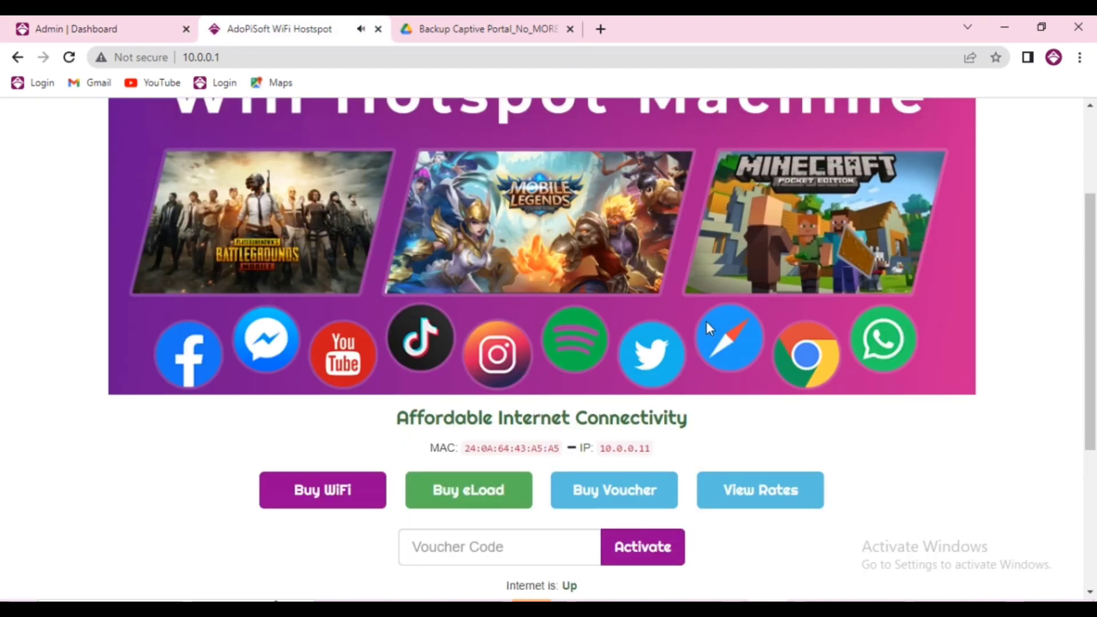
left_click(467, 60)
key("Return")
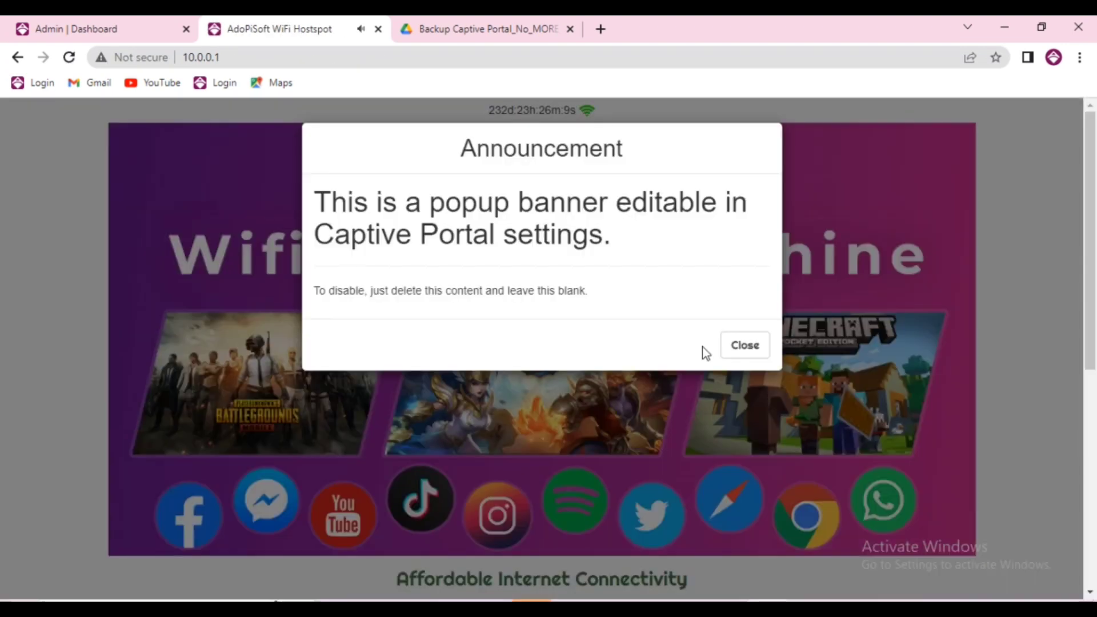
scroll(703, 350, "down", 3)
left_click(739, 353)
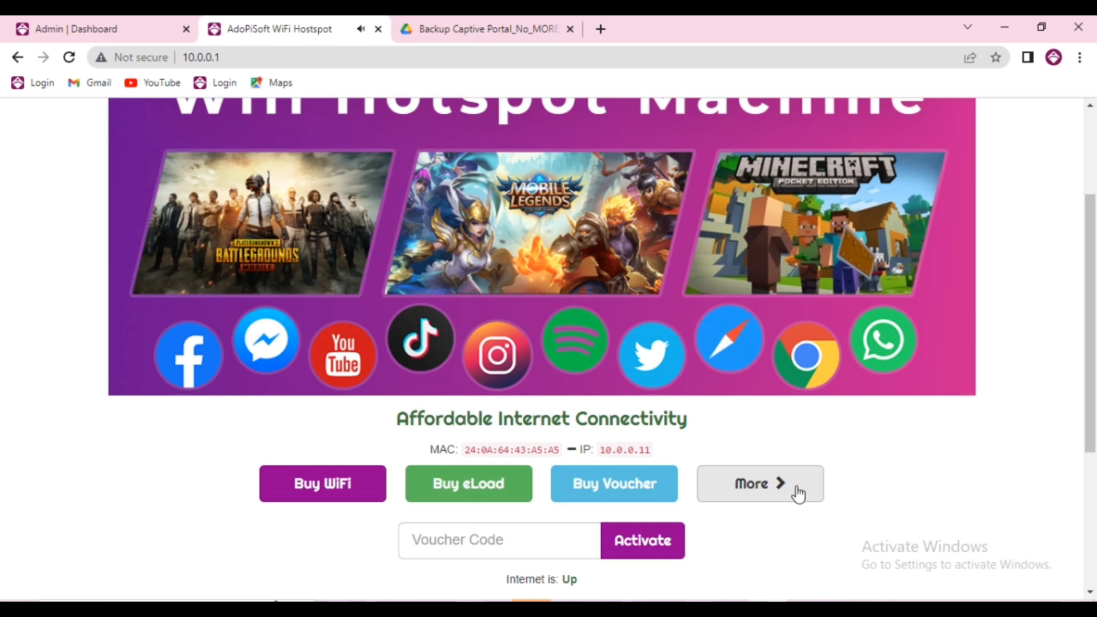
left_click(751, 492)
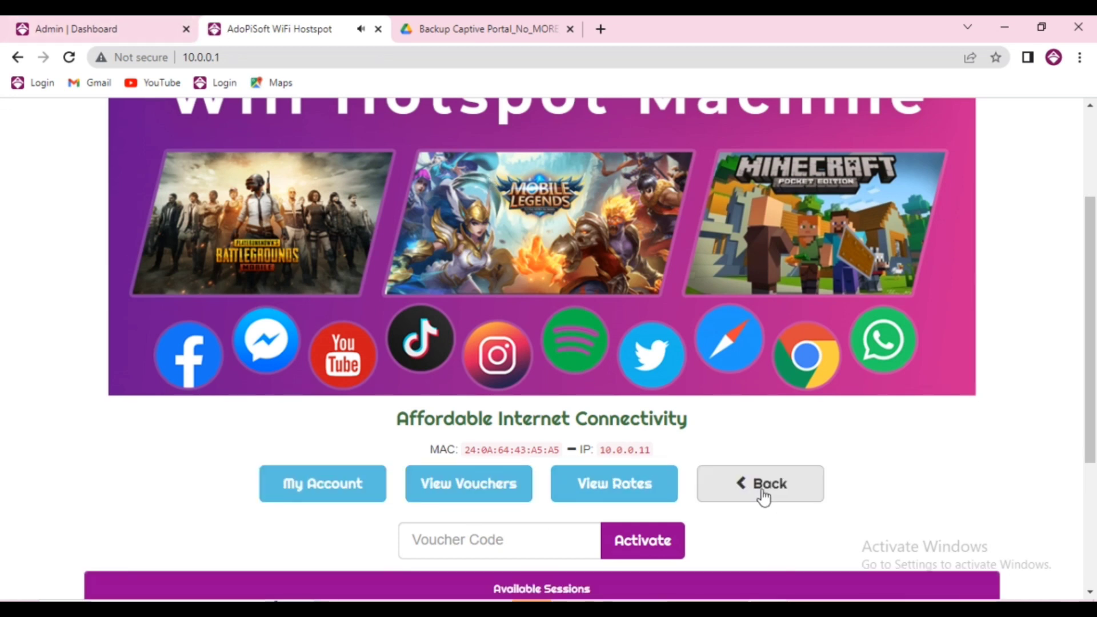
left_click(763, 497)
left_click(108, 26)
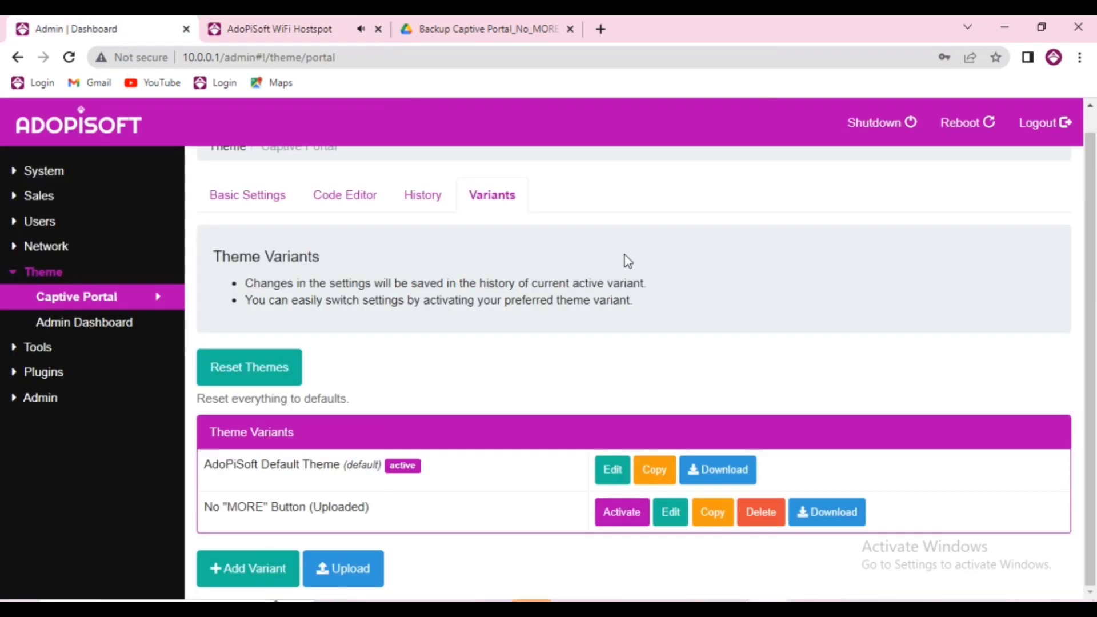